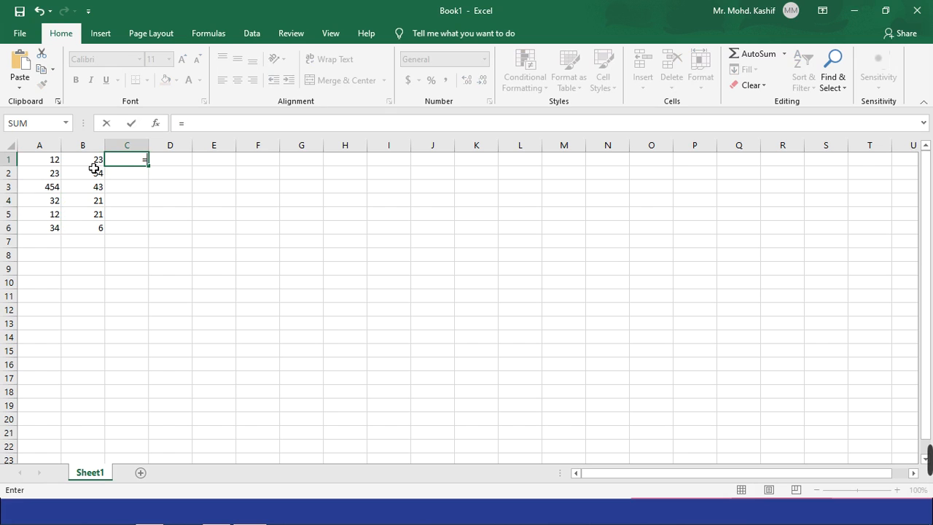
Enter the formula =SUM(A1,B1) in cell C1 and fill it down through cell C6
{"action": "type", "text": "sum"}
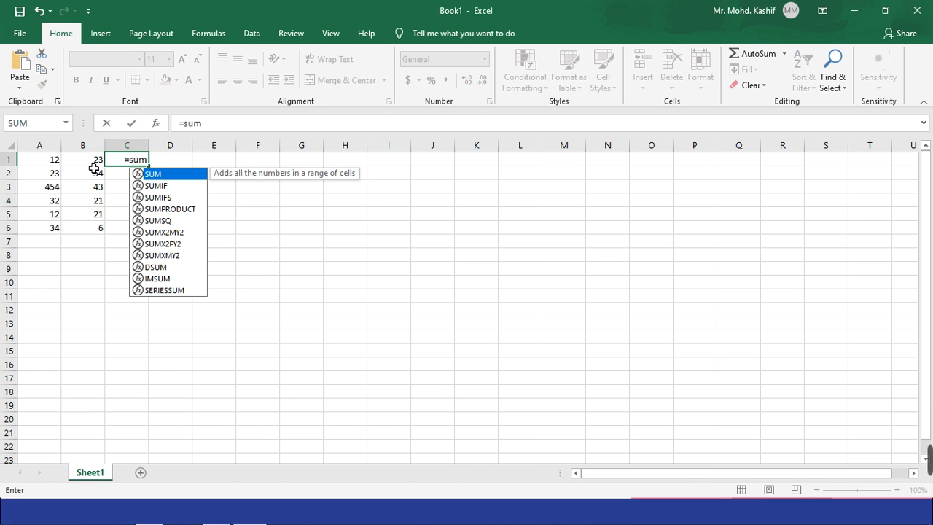
{"action": "type", "text": "("}
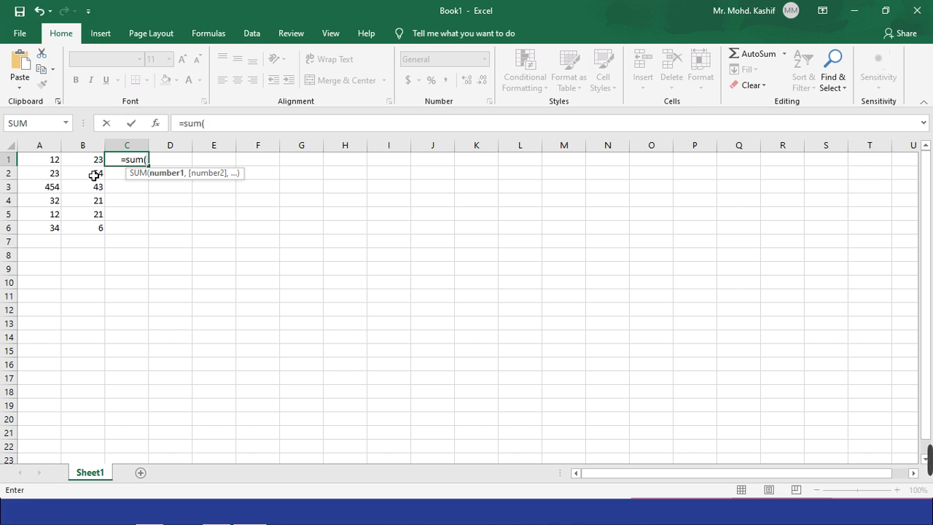
{"action": "left_click", "coordinate": [53, 172]}
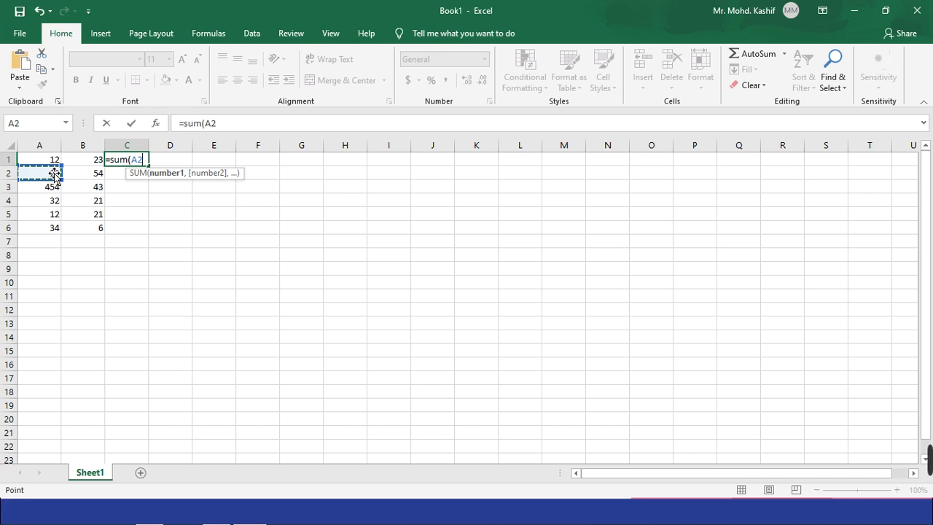
{"action": "left_click", "coordinate": [79, 165]}
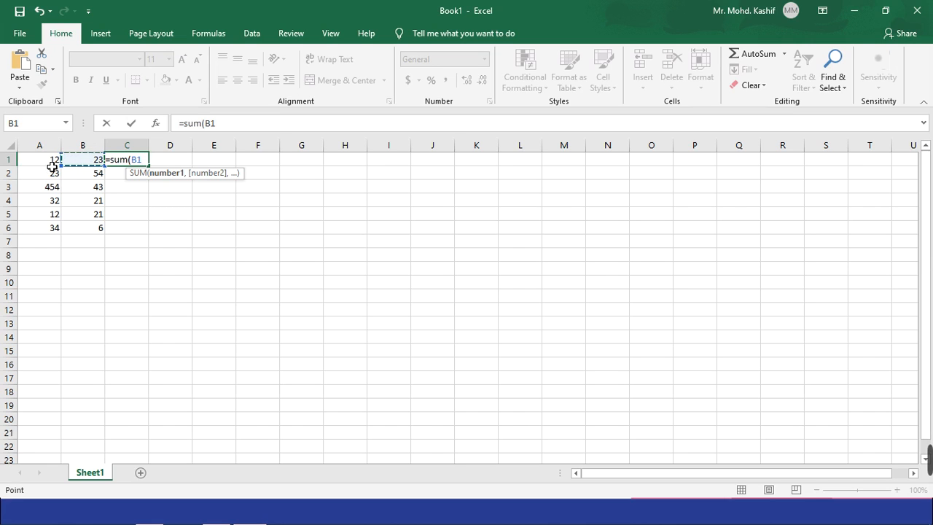
{"action": "left_click", "coordinate": [53, 166]}
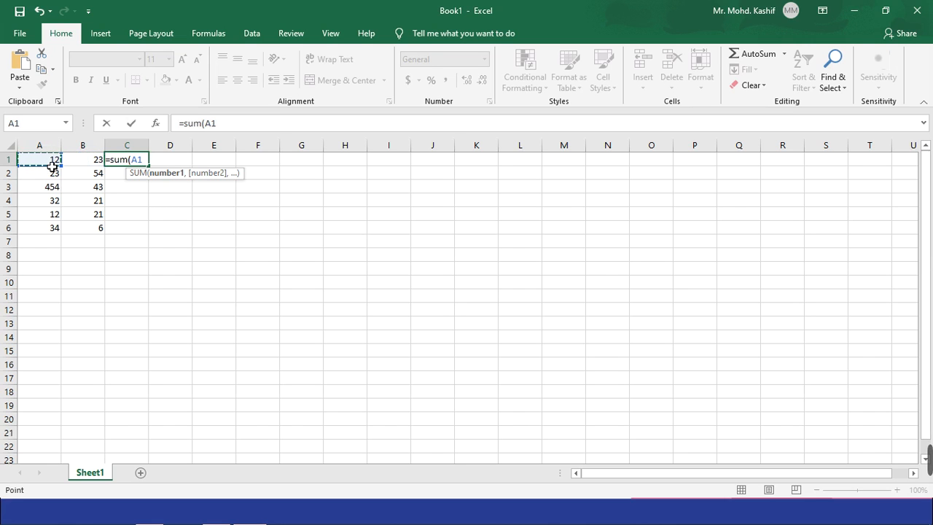
{"action": "type", "text": ","}
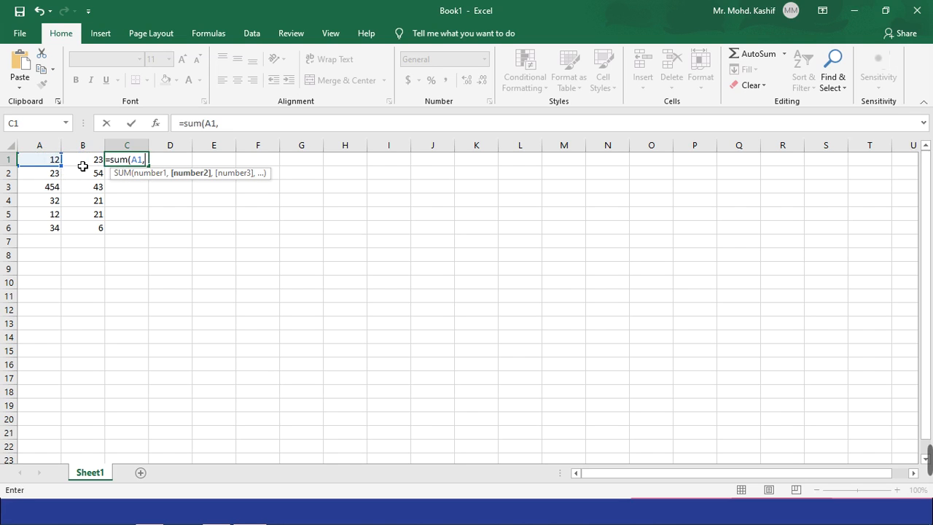
{"action": "left_click", "coordinate": [87, 166]}
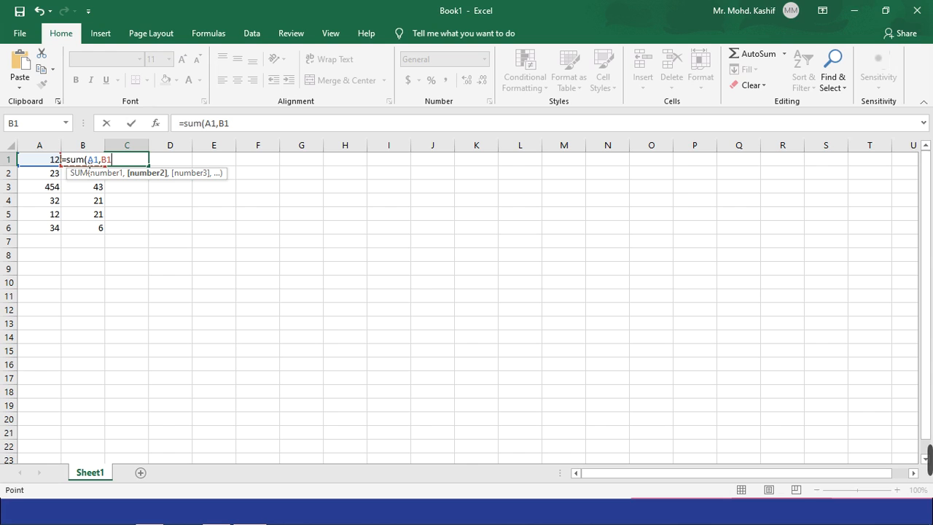
{"action": "type", "text": ")"}
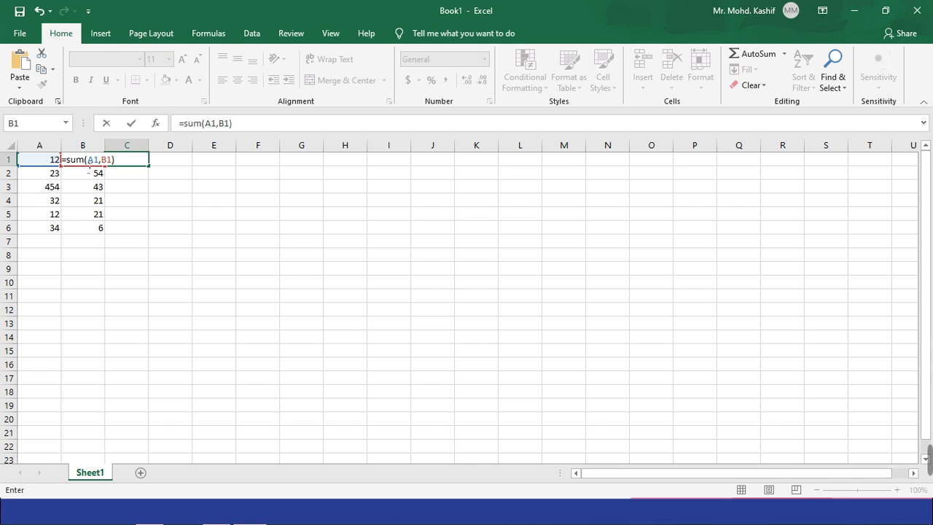
{"action": "key", "text": "Return"}
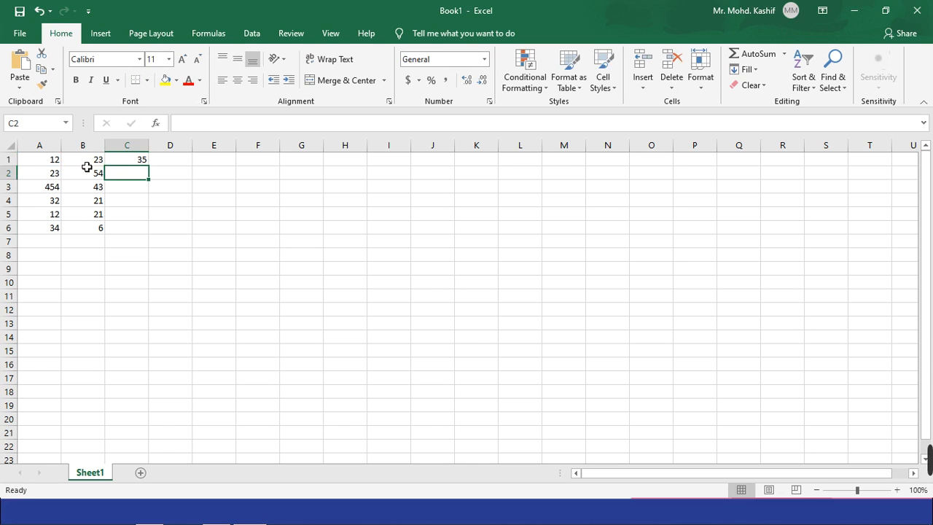
{"action": "left_click", "coordinate": [116, 165]}
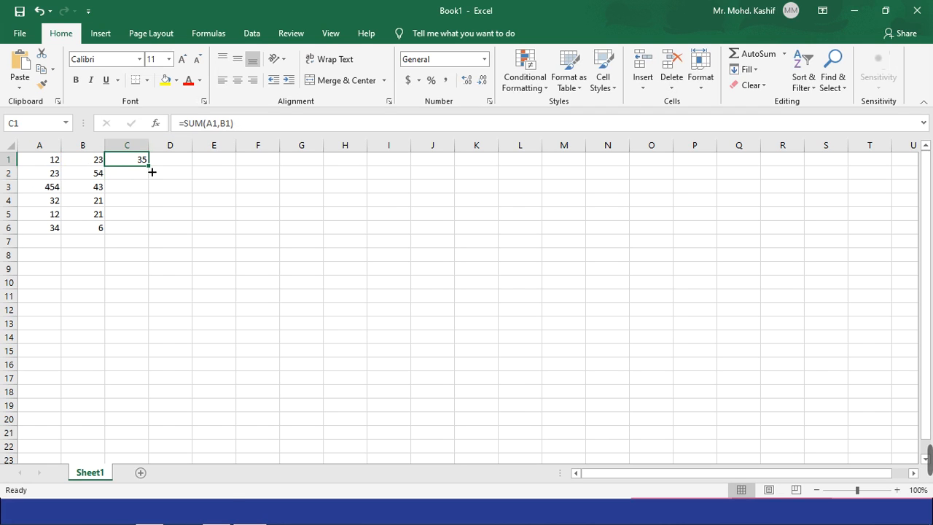
{"action": "mouse_move", "coordinate": [152, 172]}
{"action": "left_mouse_down"}
{"action": "mouse_move", "coordinate": [154, 262]}
{"action": "mouse_move", "coordinate": [152, 212]}
{"action": "mouse_move", "coordinate": [149, 238]}
{"action": "left_mouse_up"}
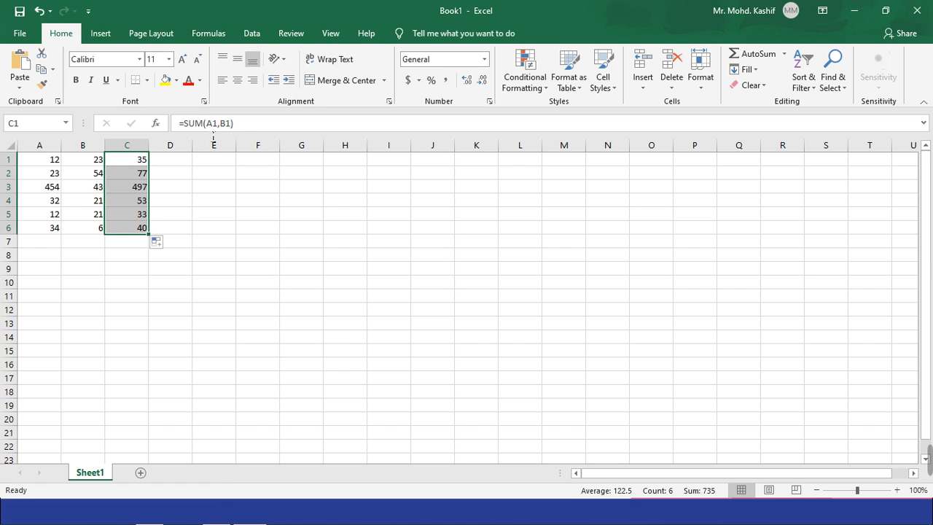
Examine the filled formulas in column C, rows 1 to 6, to compare the cell references used in each row
{"action": "left_click", "coordinate": [215, 130]}
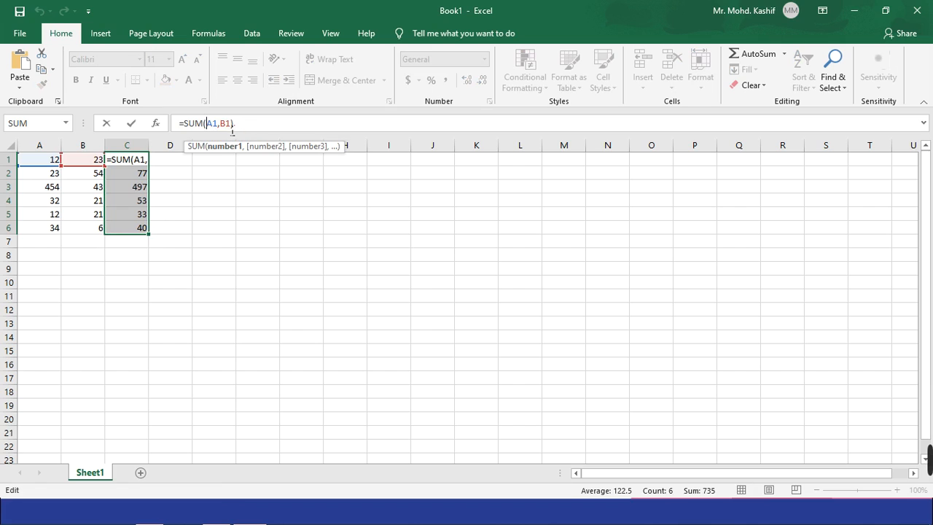
{"action": "left_click", "coordinate": [217, 131]}
{"action": "left_click", "coordinate": [140, 207]}
{"action": "key", "text": "Down"}
{"action": "key", "text": "Down"}
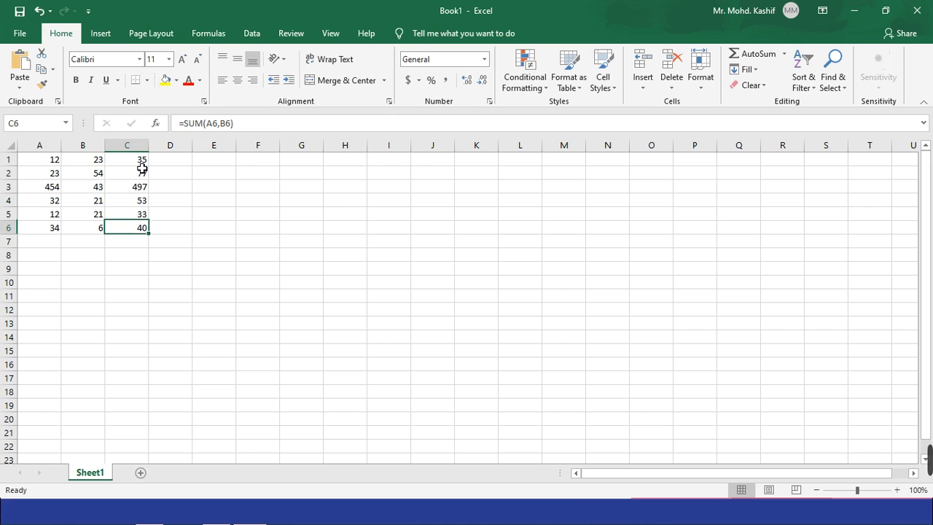
{"action": "key", "text": "Up"}
{"action": "key", "text": "Up"}
{"action": "key", "text": "Up"}
{"action": "key", "text": "Up"}
{"action": "key", "text": "Up"}
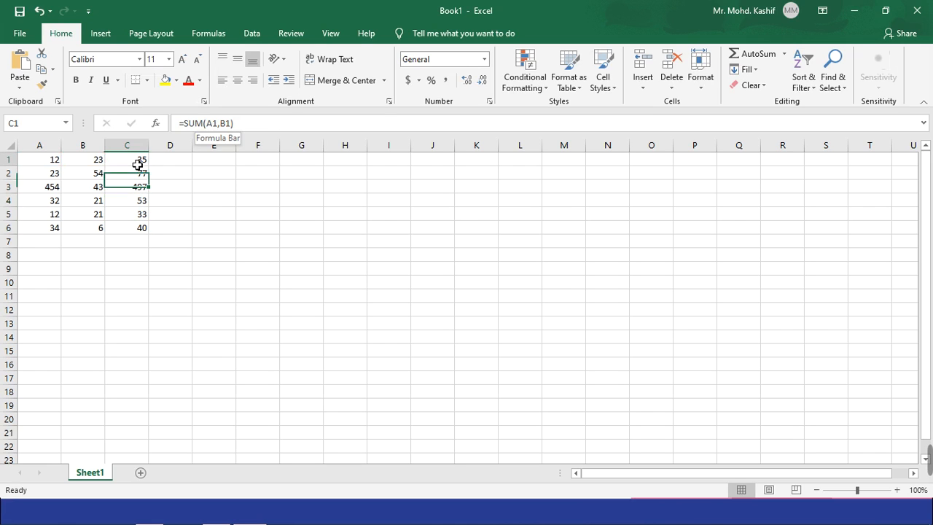
{"action": "left_click", "coordinate": [138, 178]}
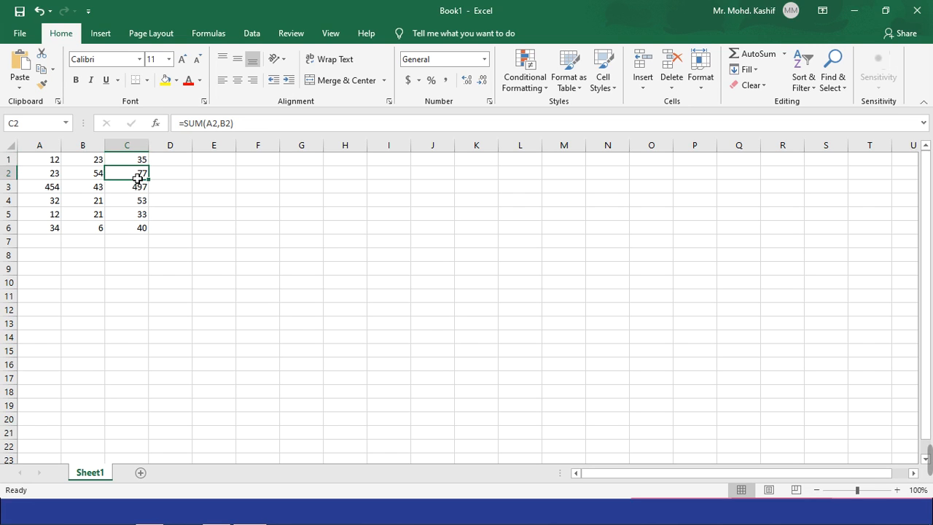
{"action": "left_click", "coordinate": [142, 188]}
{"action": "left_click", "coordinate": [143, 203]}
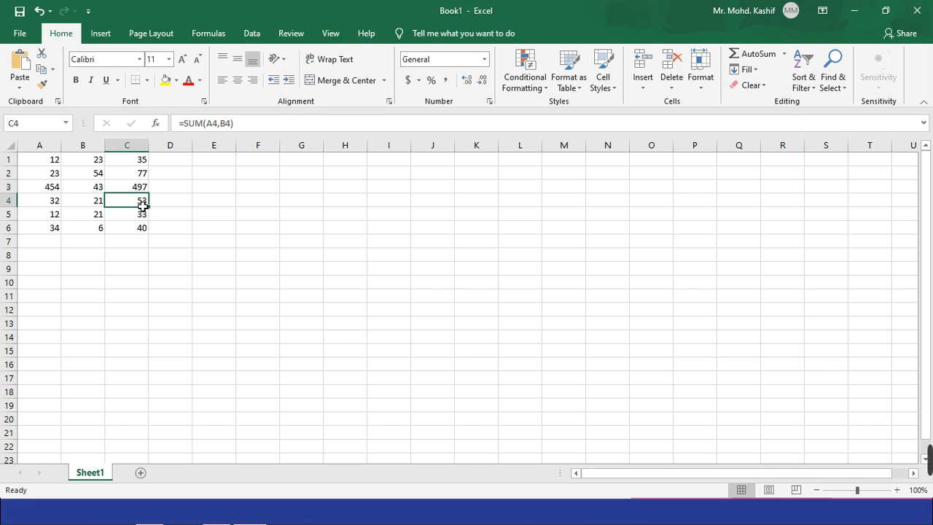
{"action": "left_click", "coordinate": [139, 219]}
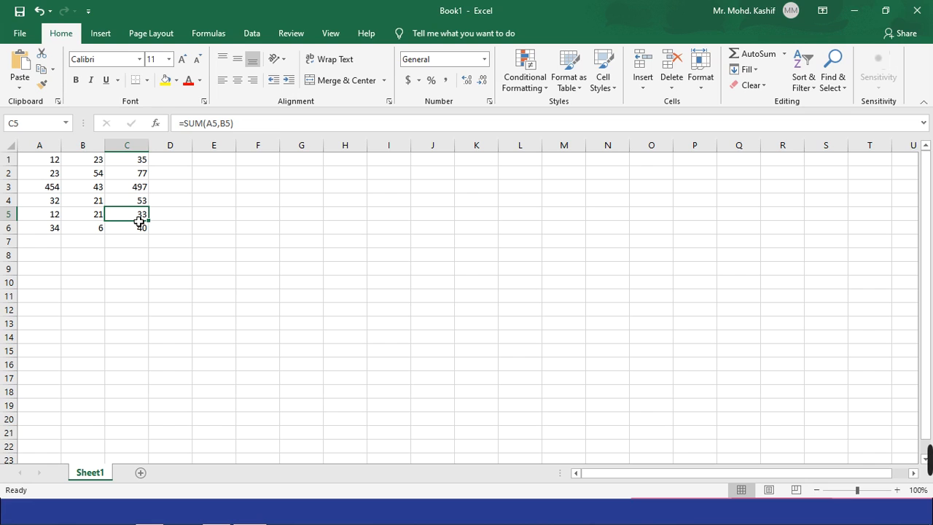
Clear the values in cells B2 through B6, keeping the value in B1
{"action": "left_click", "coordinate": [101, 179]}
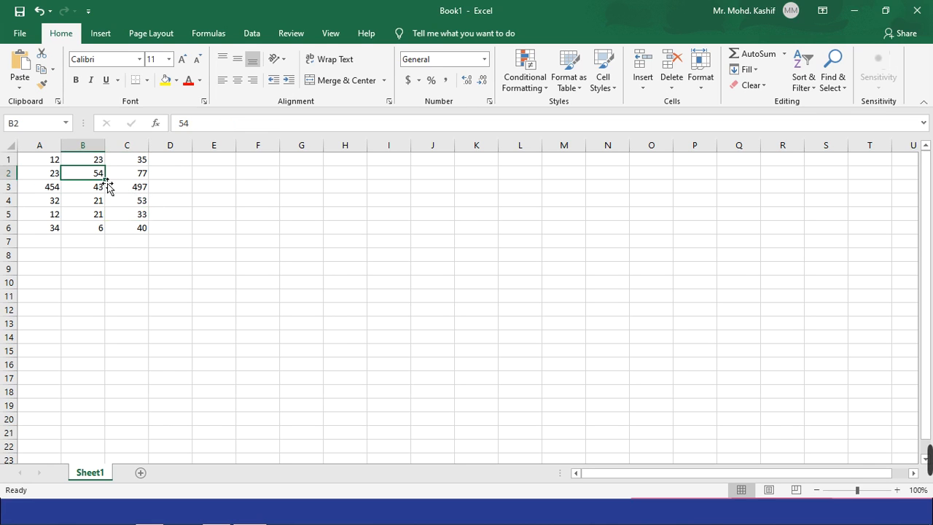
{"action": "left_click_drag", "start_coordinate": [96, 172], "coordinate": [97, 226]}
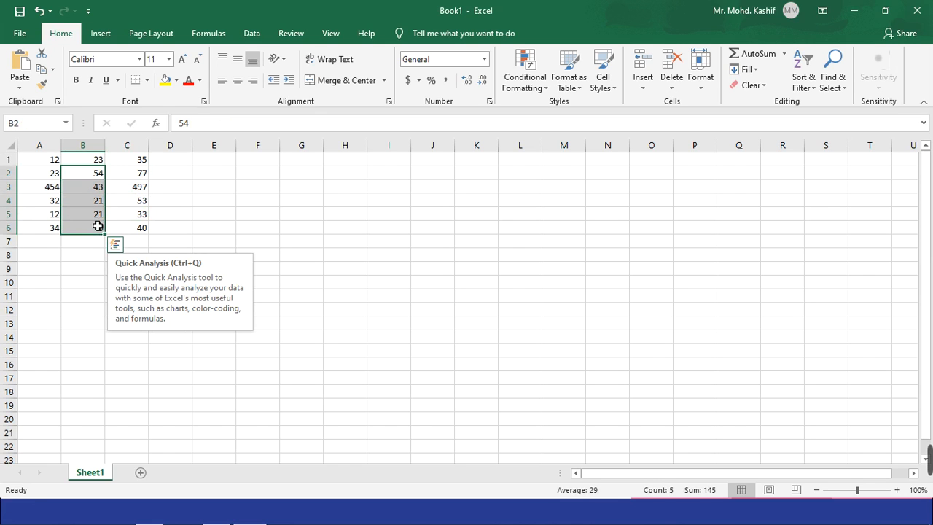
{"action": "key", "text": "BackSpace"}
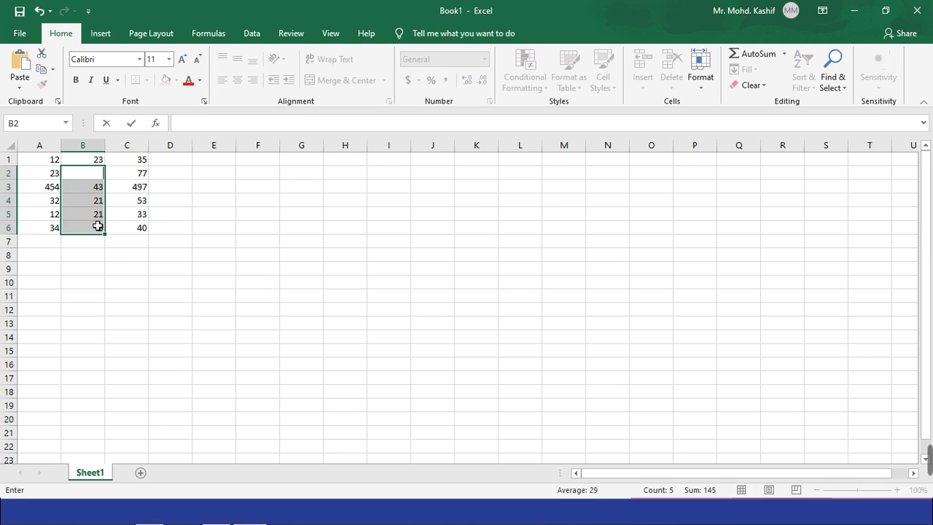
{"action": "left_click", "coordinate": [94, 214]}
{"action": "left_click_drag", "start_coordinate": [94, 176], "coordinate": [95, 229]}
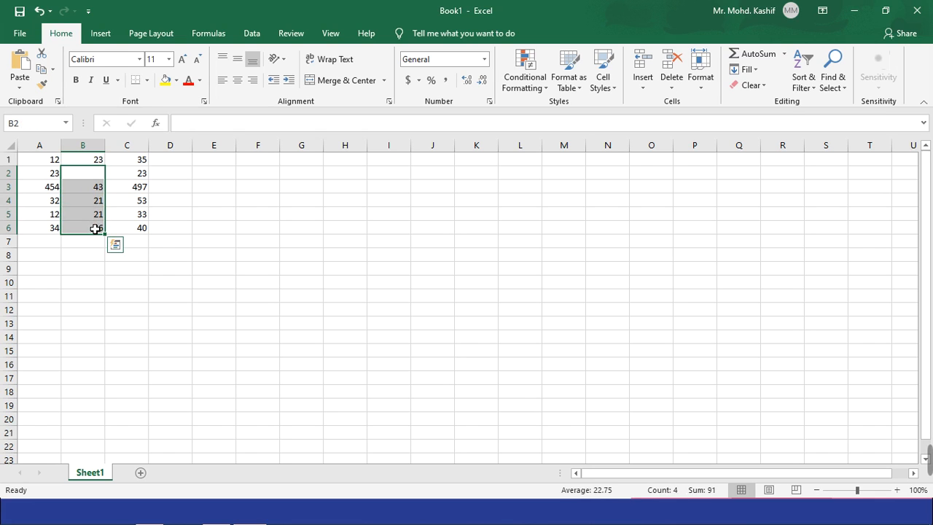
{"action": "key", "text": "Delete"}
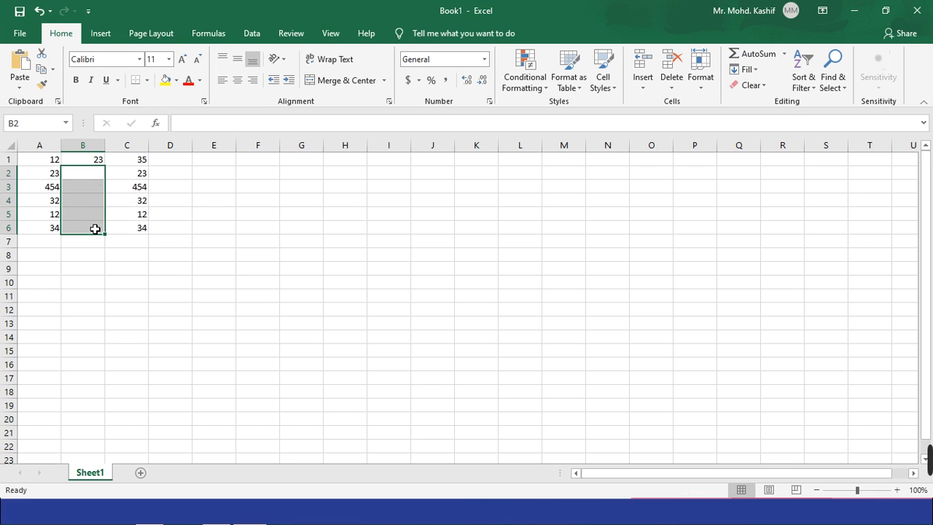
Check which cells in columns A and B the column C formulas refer to, comparing C1 with the rows below
{"action": "left_click", "coordinate": [84, 162]}
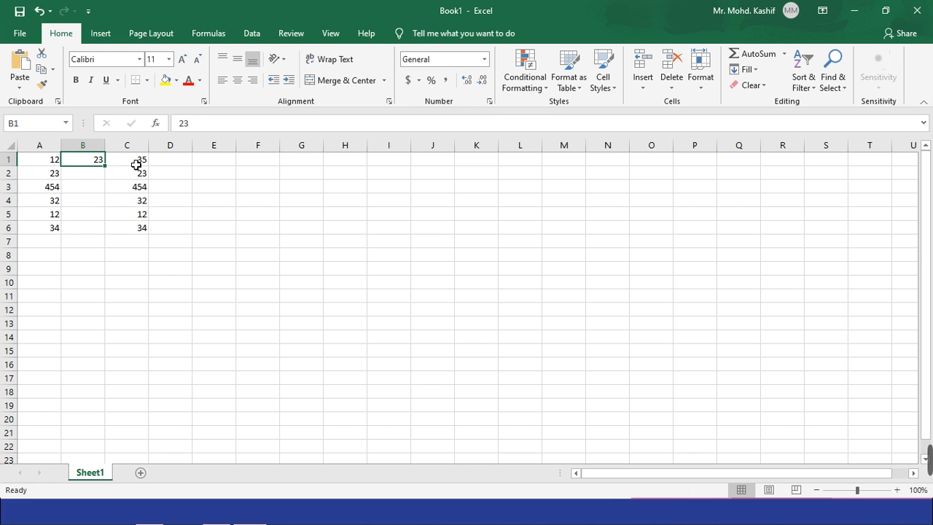
{"action": "left_click", "coordinate": [139, 163]}
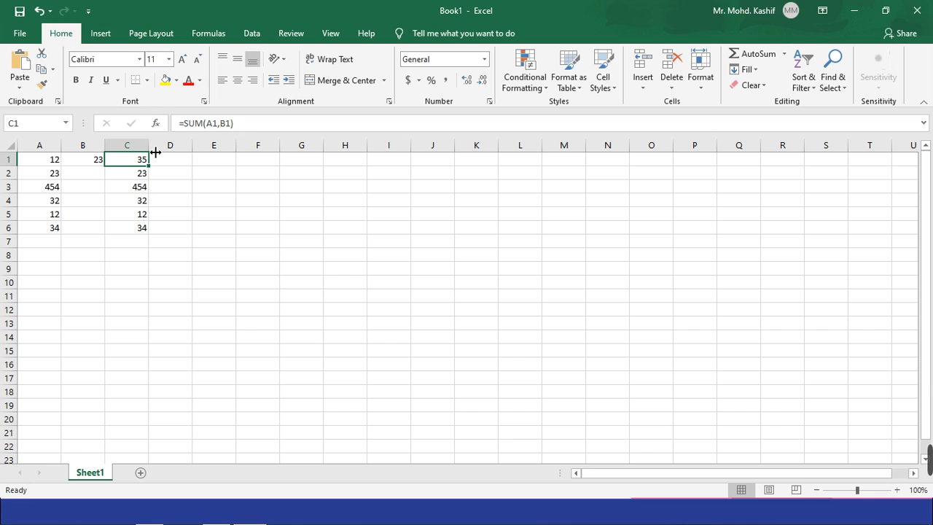
{"action": "left_click", "coordinate": [94, 177]}
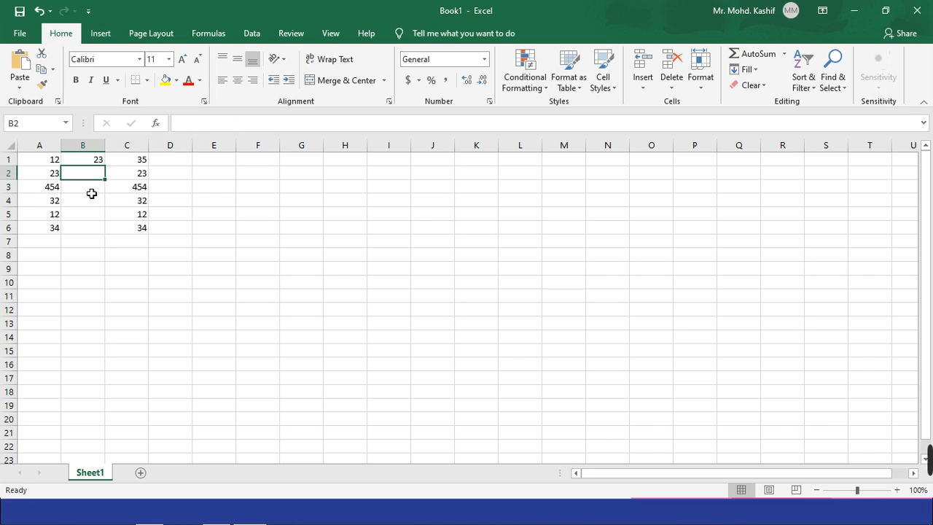
{"action": "left_click", "coordinate": [137, 174]}
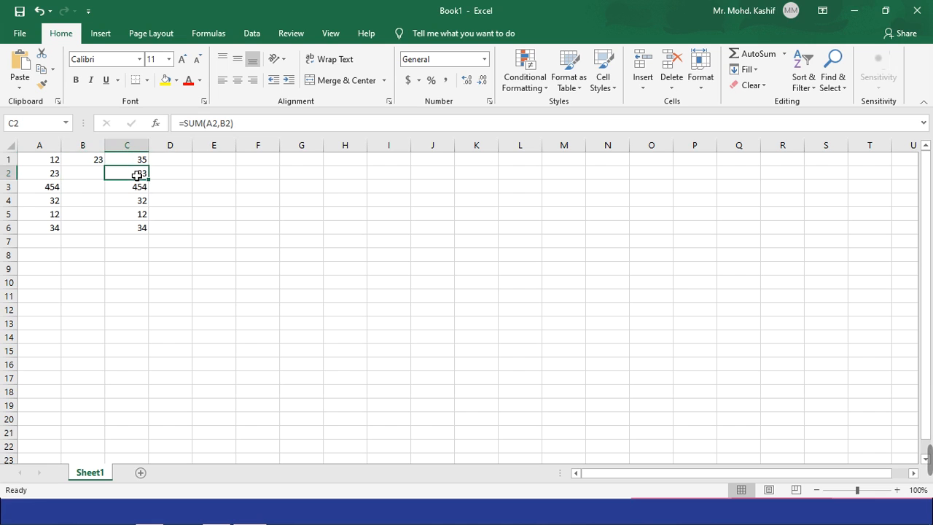
{"action": "left_click", "coordinate": [135, 190]}
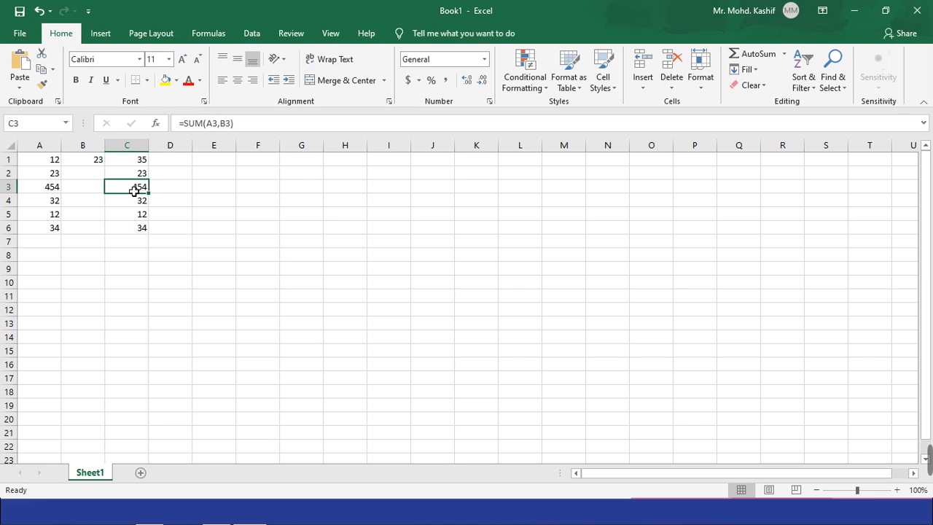
{"action": "left_click", "coordinate": [95, 191]}
{"action": "left_click", "coordinate": [94, 204]}
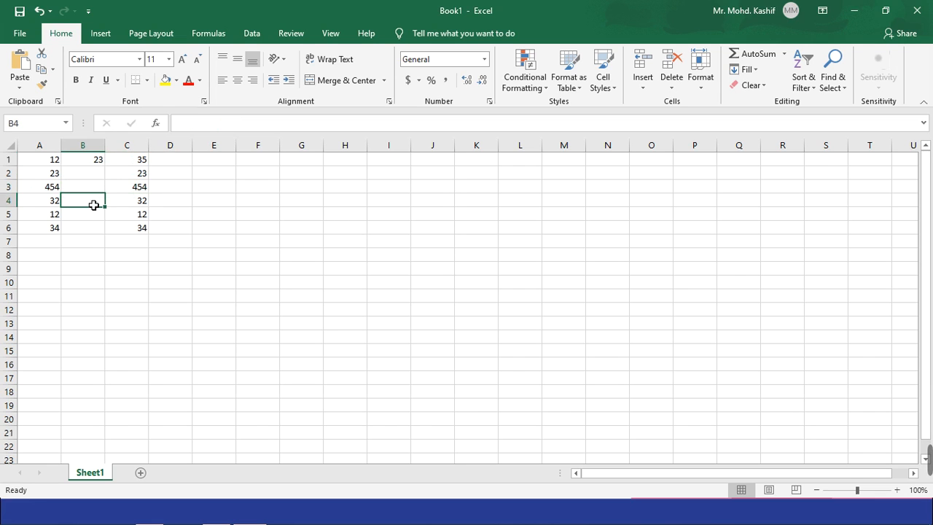
{"action": "left_click", "coordinate": [136, 162]}
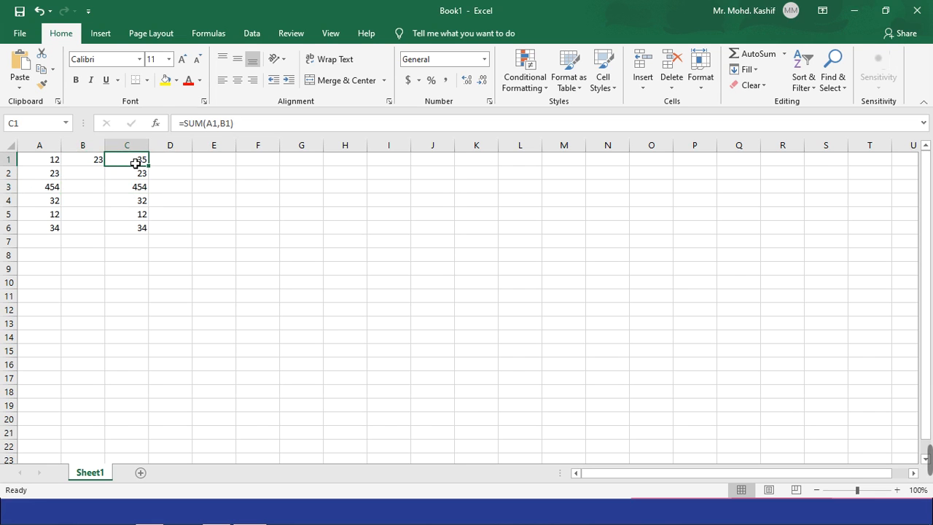
{"action": "left_click", "coordinate": [97, 166]}
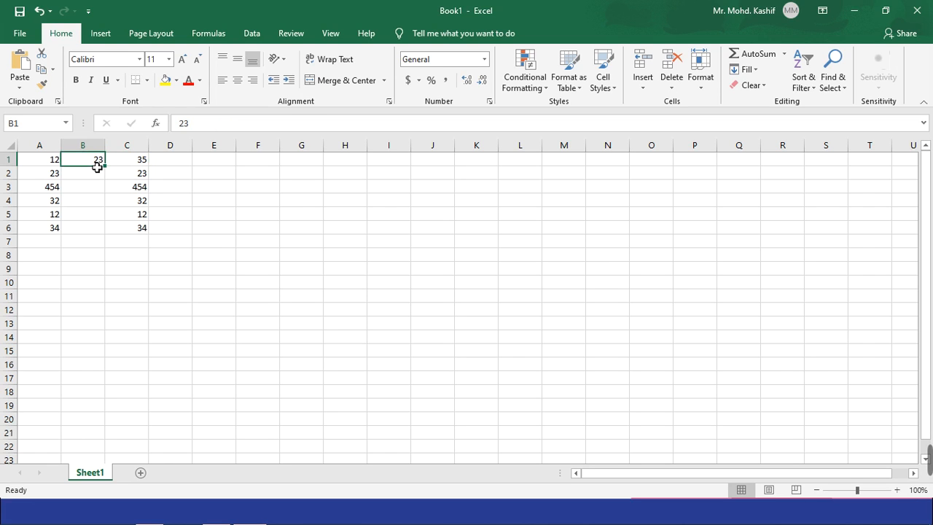
{"action": "left_click", "coordinate": [47, 167]}
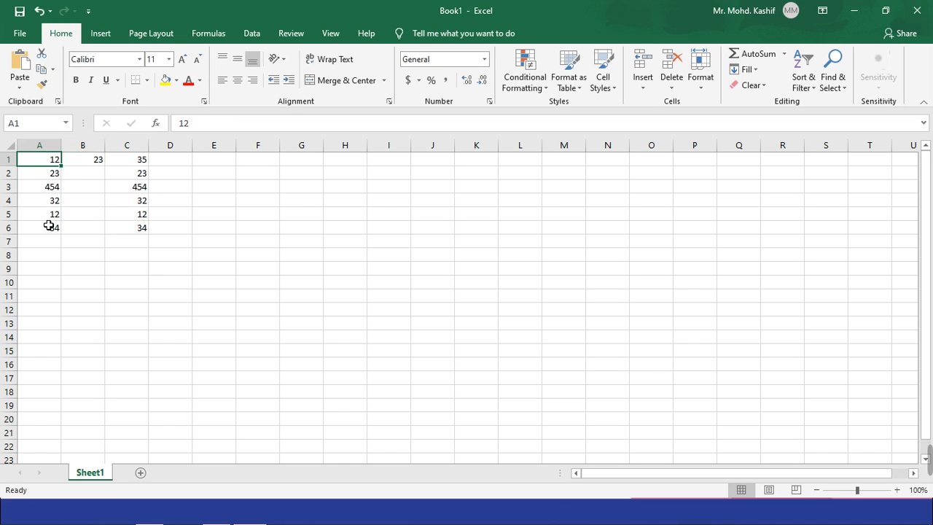
{"action": "left_click", "coordinate": [97, 159]}
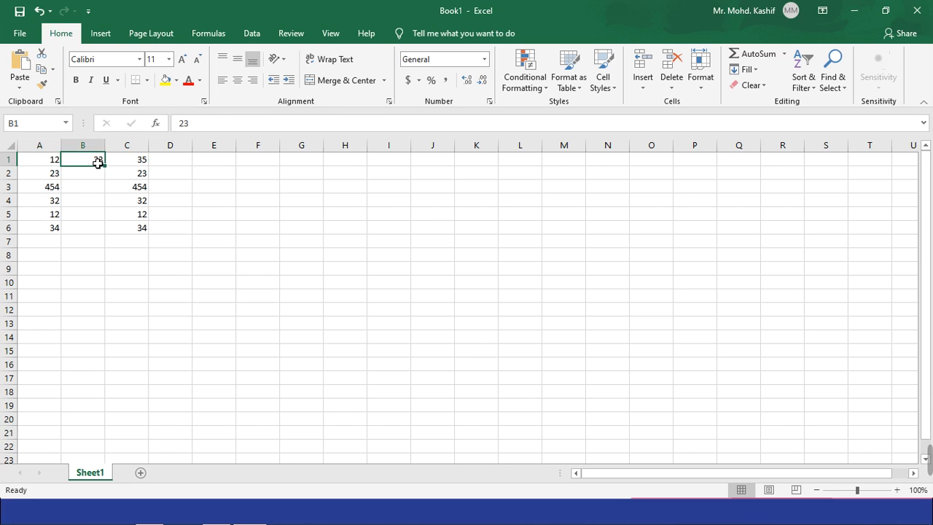
{"action": "left_click", "coordinate": [130, 163]}
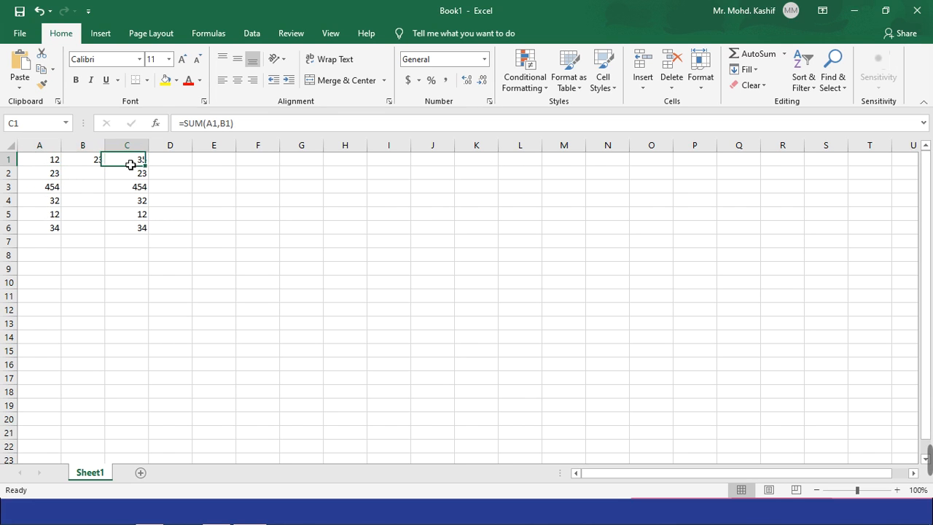
Make the B1 reference in cell C1 absolute, giving =SUM(A1,$B$1), and fill the formula down through cell C6
{"action": "left_click", "coordinate": [225, 126]}
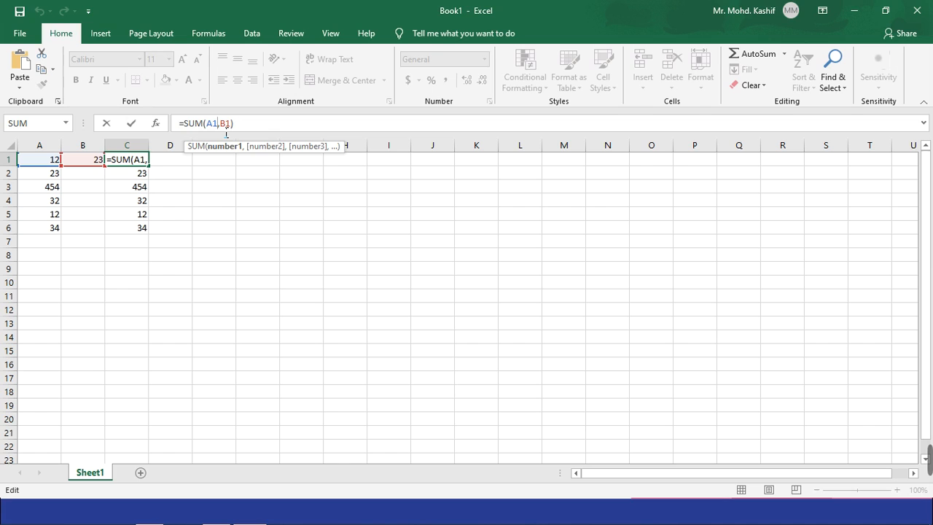
{"action": "key", "text": "Right"}
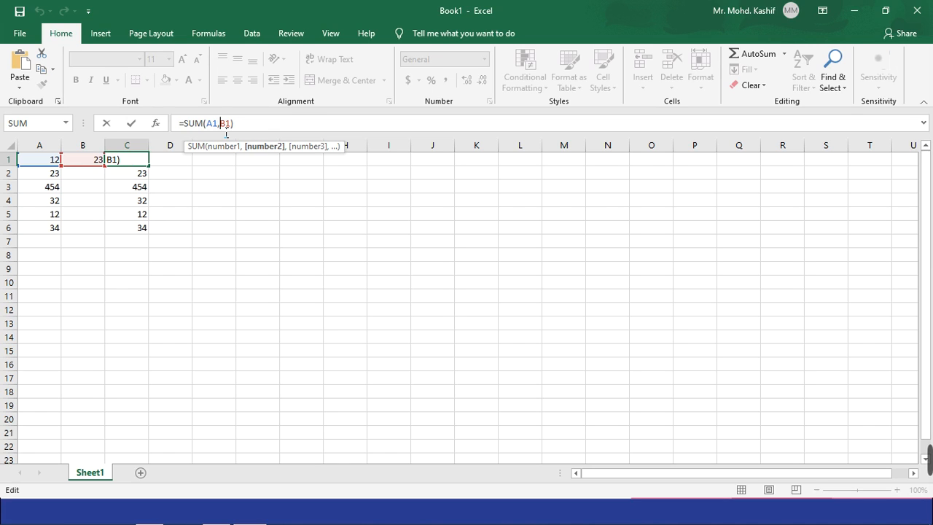
{"action": "type", "text": "$"}
{"action": "key", "text": "Right"}
{"action": "type", "text": "$"}
{"action": "key", "text": "Return"}
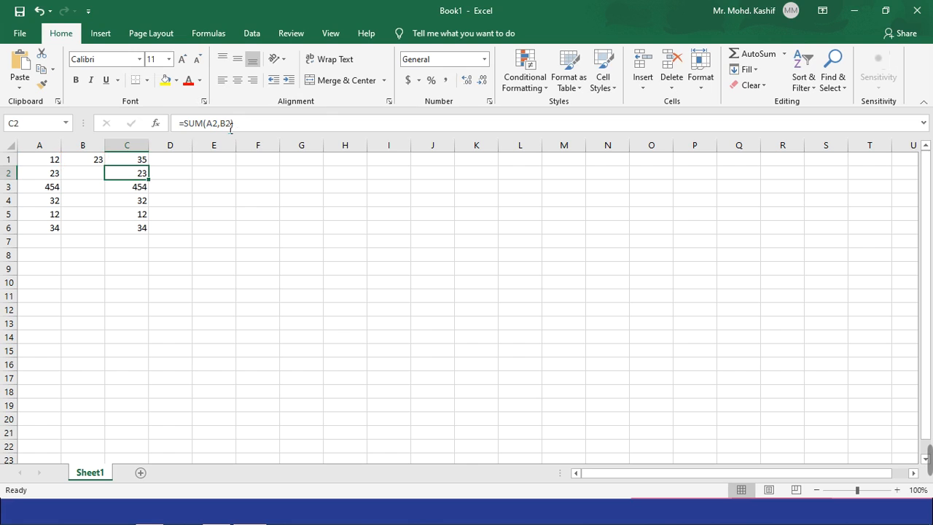
{"action": "left_click", "coordinate": [141, 165]}
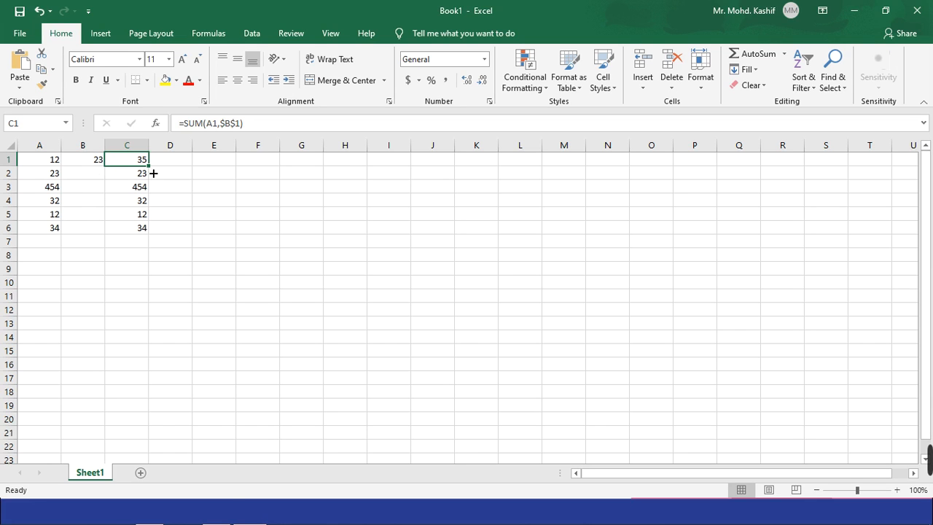
{"action": "left_click_drag", "start_coordinate": [154, 172], "coordinate": [156, 237]}
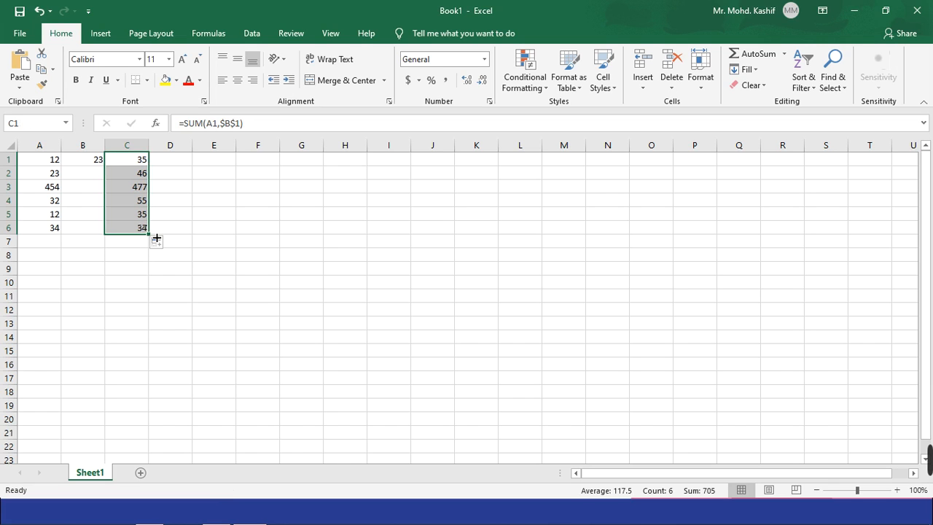
Examine the refilled formulas in cells C1 through C5 to compare the column A and column B references in each row
{"action": "left_click", "coordinate": [144, 164]}
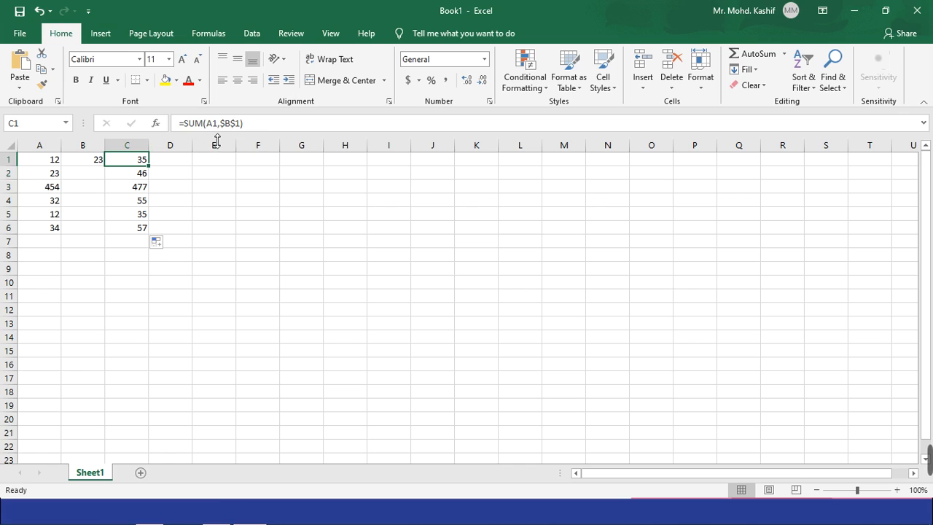
{"action": "left_click", "coordinate": [139, 172]}
{"action": "left_click", "coordinate": [143, 186]}
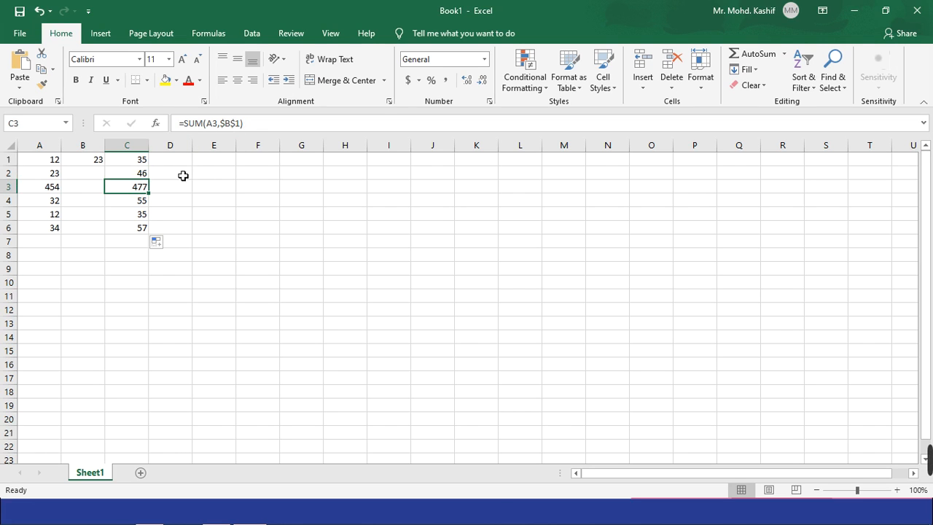
{"action": "left_click", "coordinate": [146, 202]}
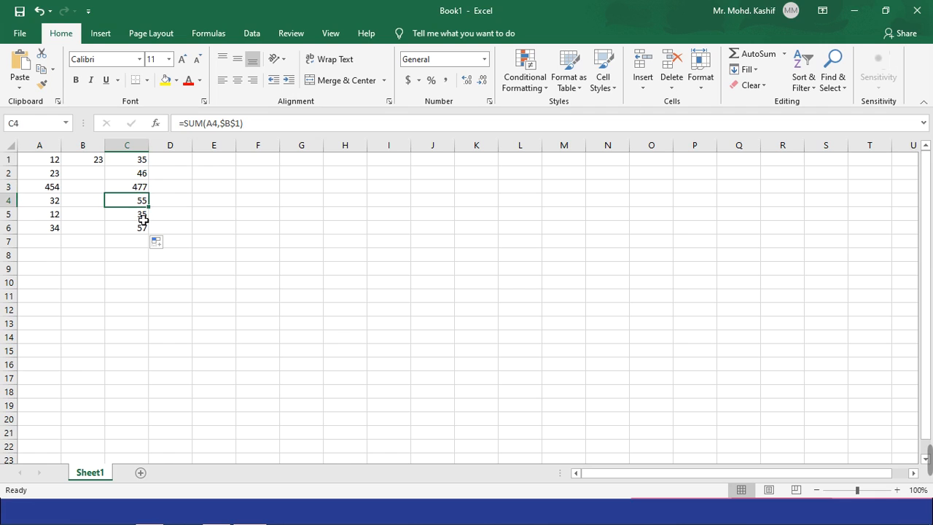
{"action": "left_click", "coordinate": [143, 217]}
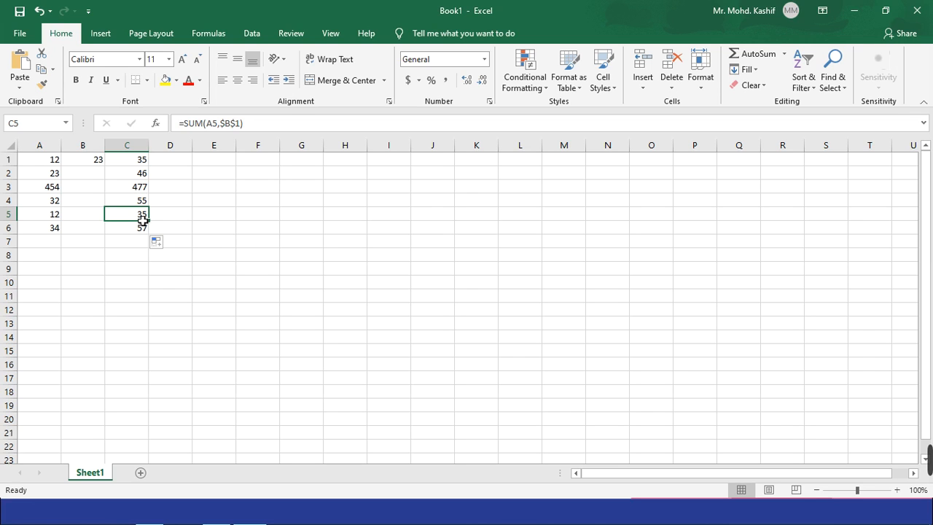
{"action": "left_click", "coordinate": [102, 245]}
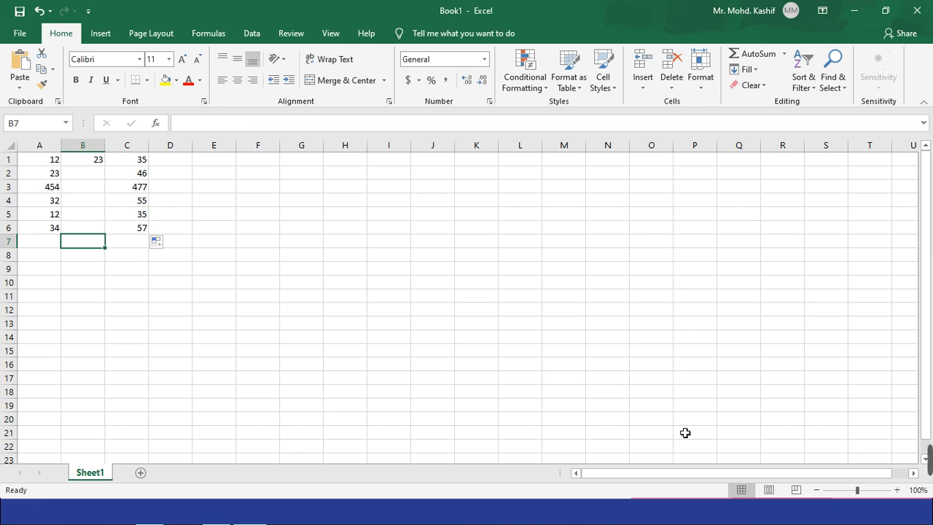
{"action": "mouse_move", "coordinate": [923, 467]}
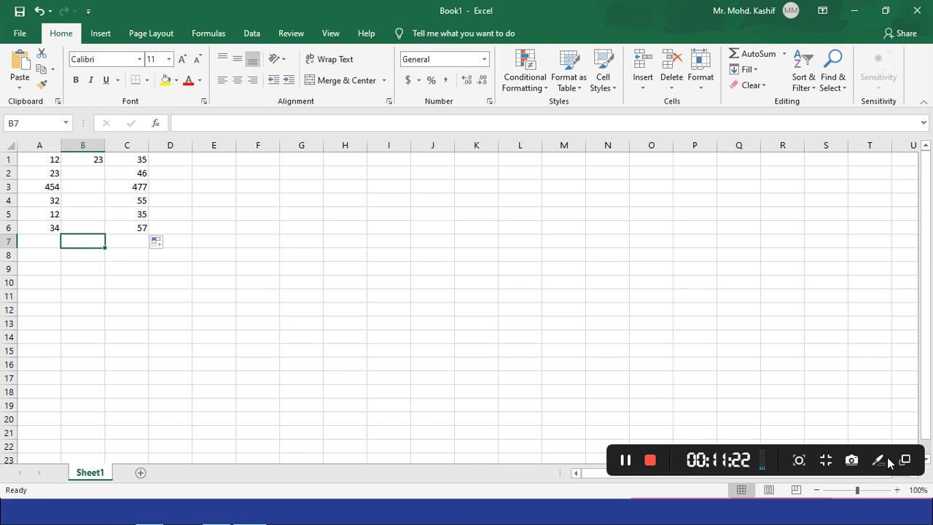